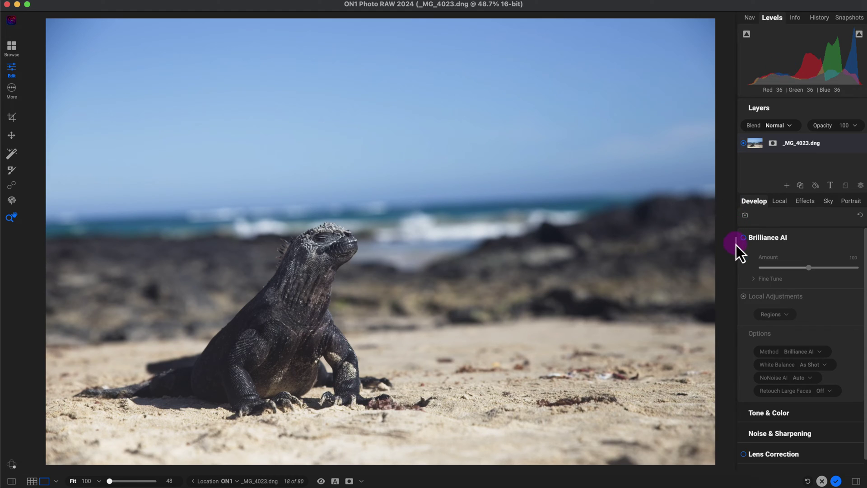
- Drag the panel divider left to widen the adjustment panels and shrink the iguana photo
left_click_drag(736, 245, 553, 245)
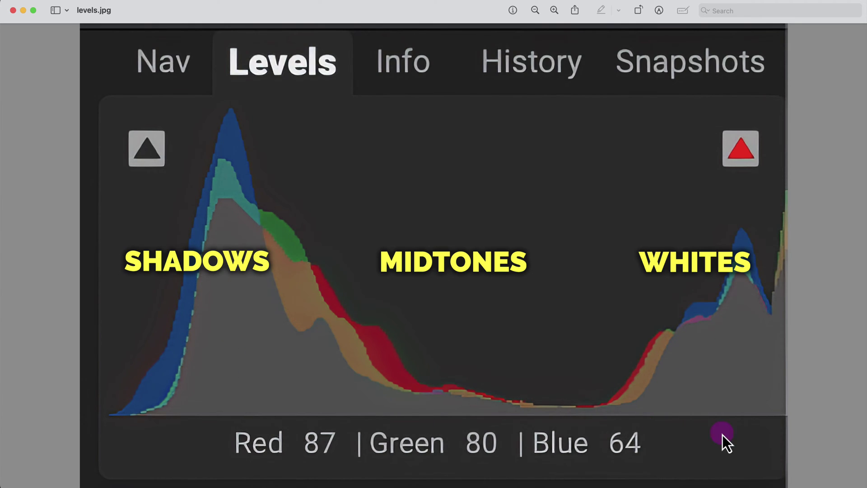
- Bring ON1 Photo RAW 2024 back to the front from its Dock icon
left_click(686, 483)
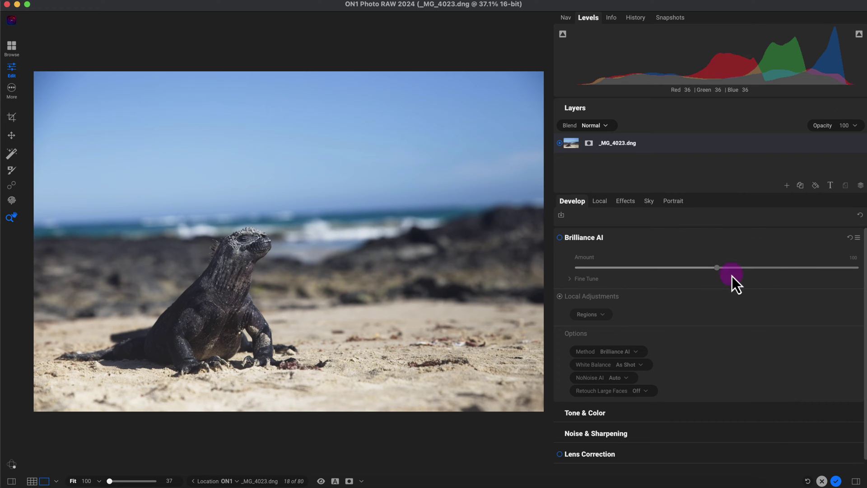
- Expand Tone & Color, test Exposure brighter and darker, then reset Exposure to 0
scroll(750, 275, "down", 1)
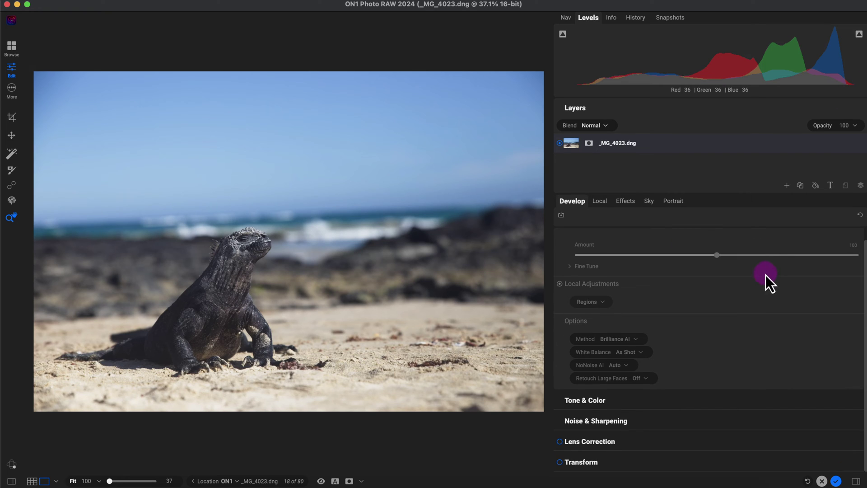
left_click(591, 400)
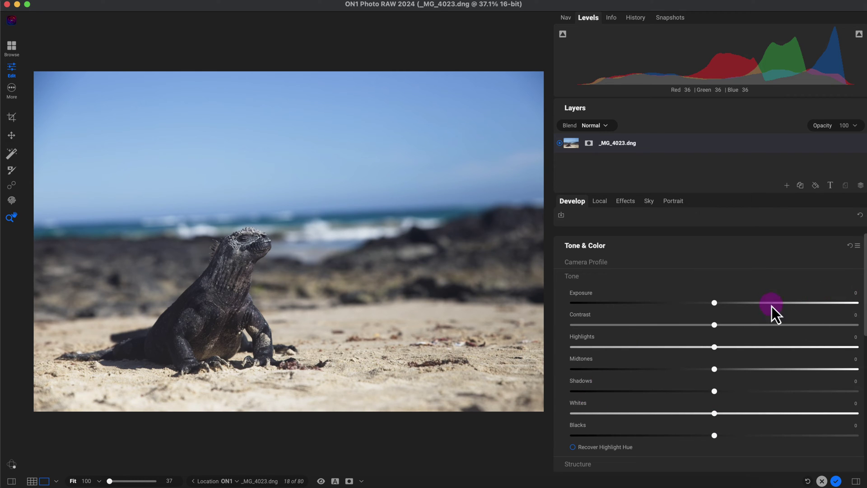
left_click_drag(717, 303, 770, 303)
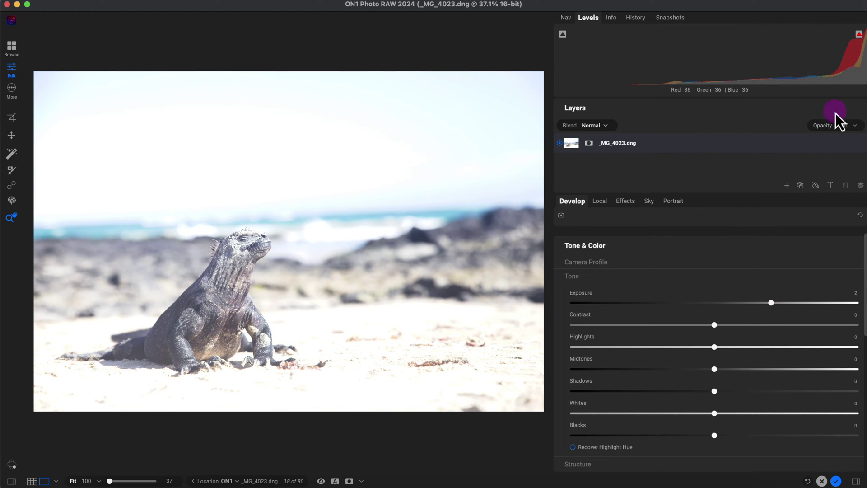
left_click_drag(772, 306, 574, 71)
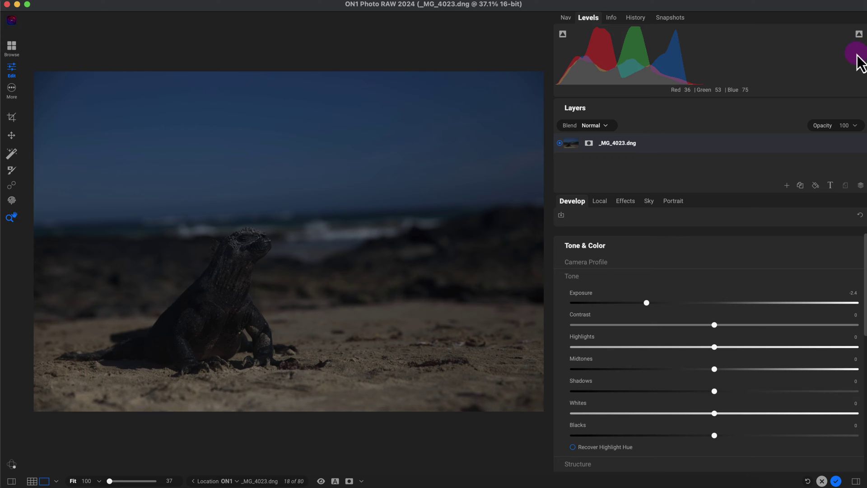
double_click(649, 304)
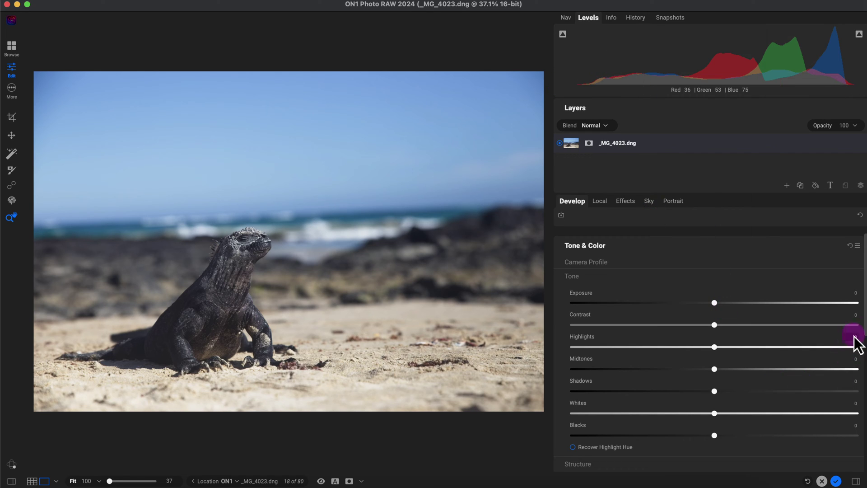
- Raise Whites to 7 and lower Blacks to -30 in Tone & Color
mouse_move(863, 320)
left_mouse_down()
mouse_move(852, 358)
mouse_move(758, 371)
mouse_move(721, 362)
left_mouse_up()
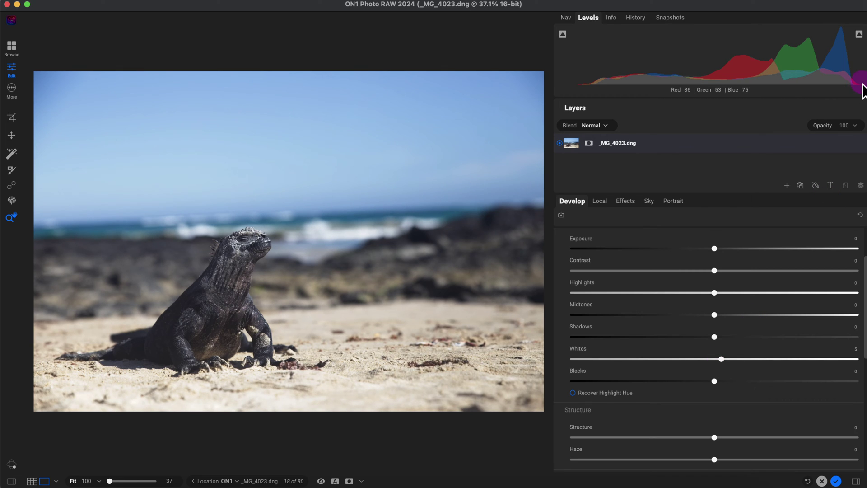
left_click_drag(721, 358, 724, 358)
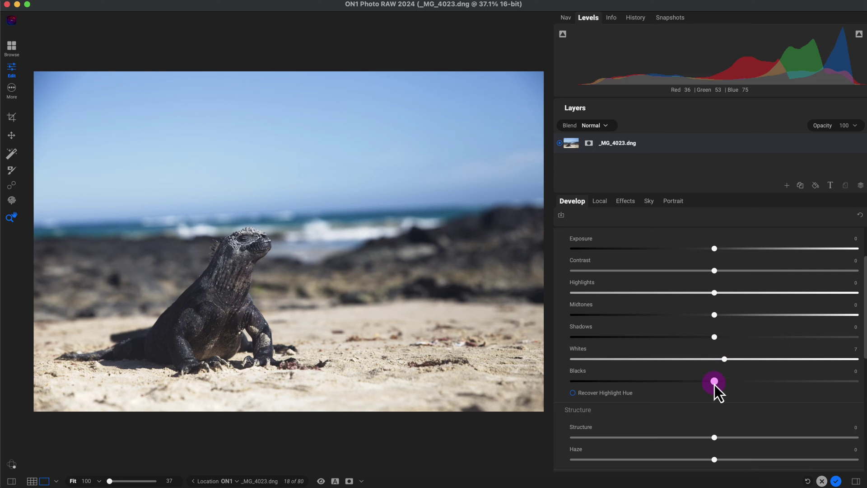
left_click_drag(699, 381, 691, 382)
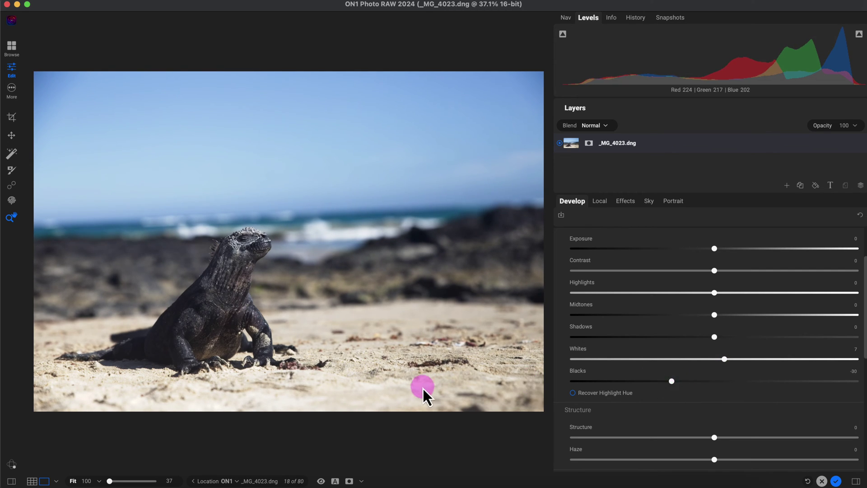
left_click(321, 480)
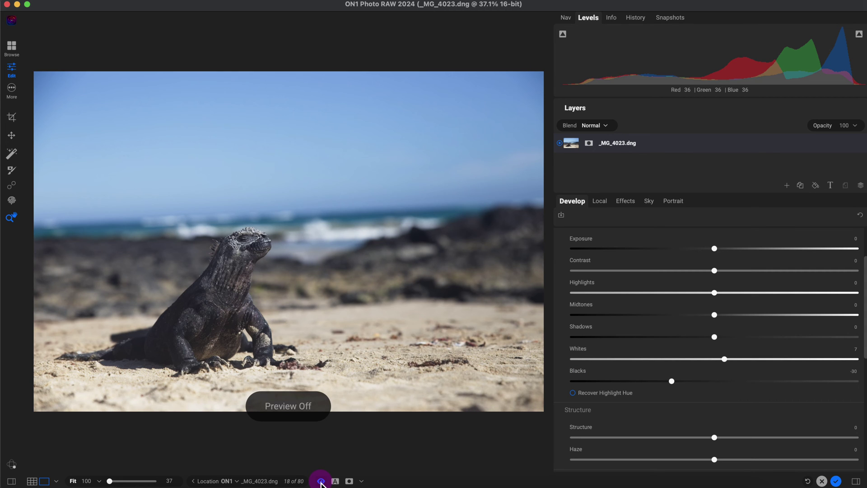
left_click(320, 481)
left_click(321, 481, "alt")
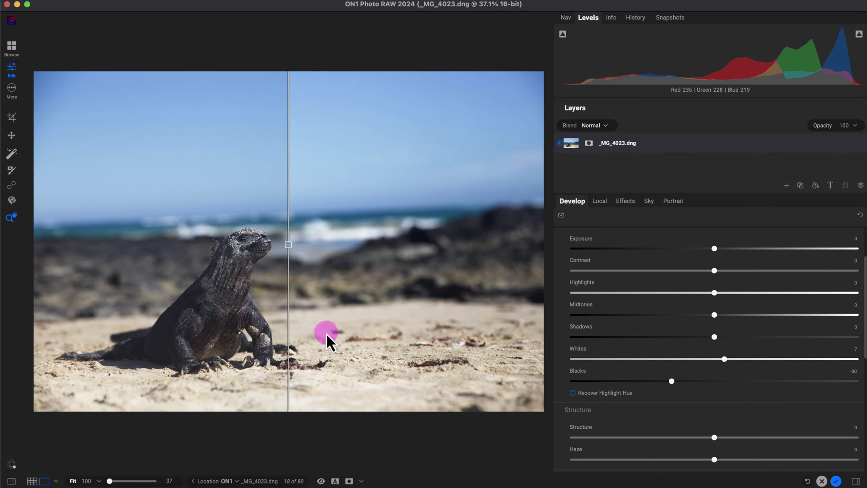
left_click(294, 248)
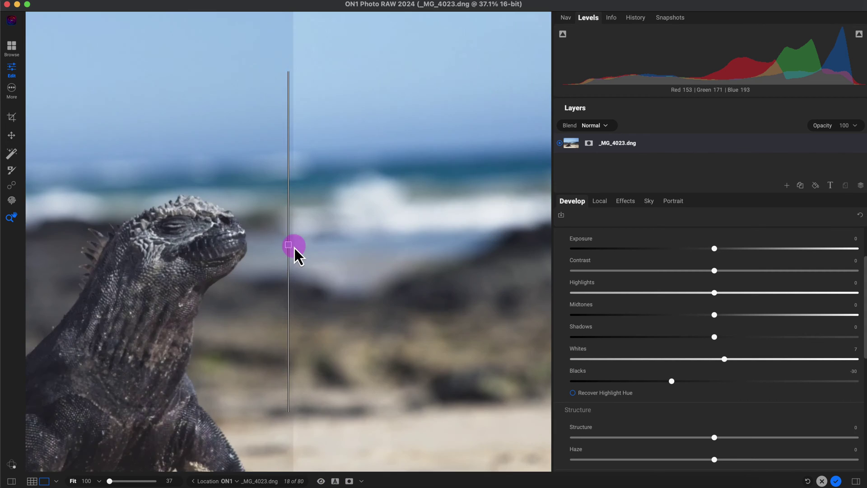
left_click(370, 261)
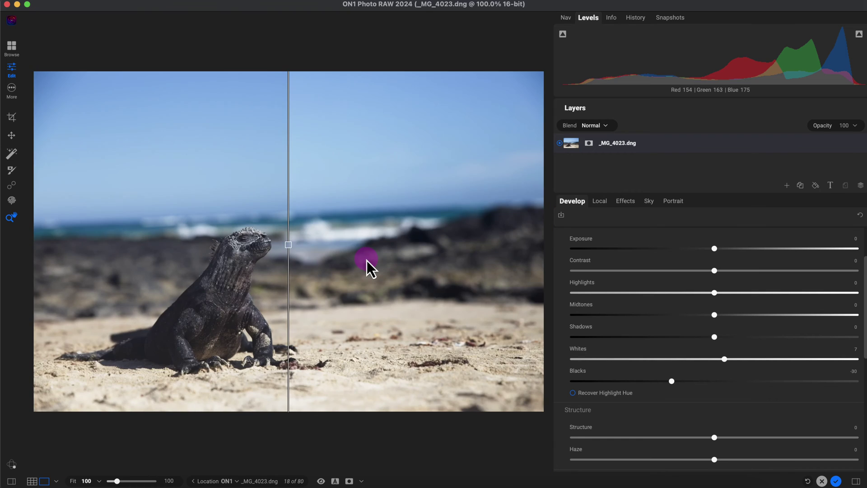
left_click(335, 481)
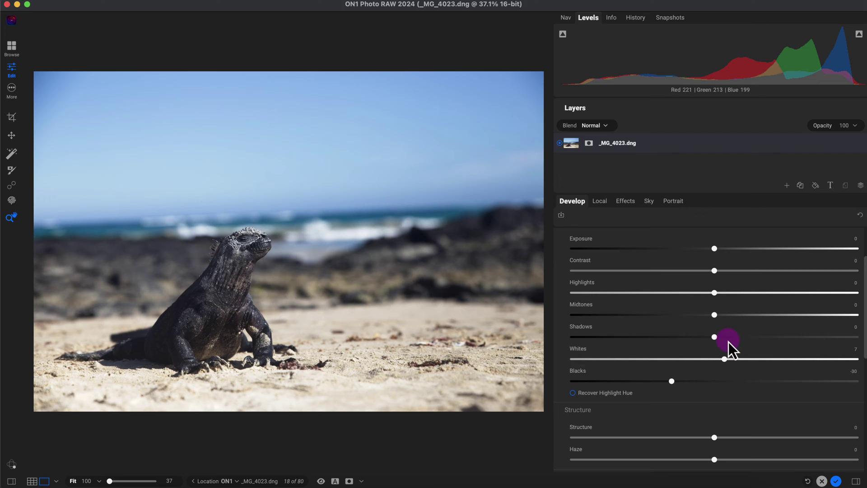
- Try some Shadows settings, raise Exposure to 1.9, and turn on the highlight clipping warning
mouse_move(706, 338)
left_mouse_down()
mouse_move(679, 337)
mouse_move(753, 338)
mouse_move(669, 338)
mouse_move(750, 335)
mouse_move(705, 337)
left_mouse_up()
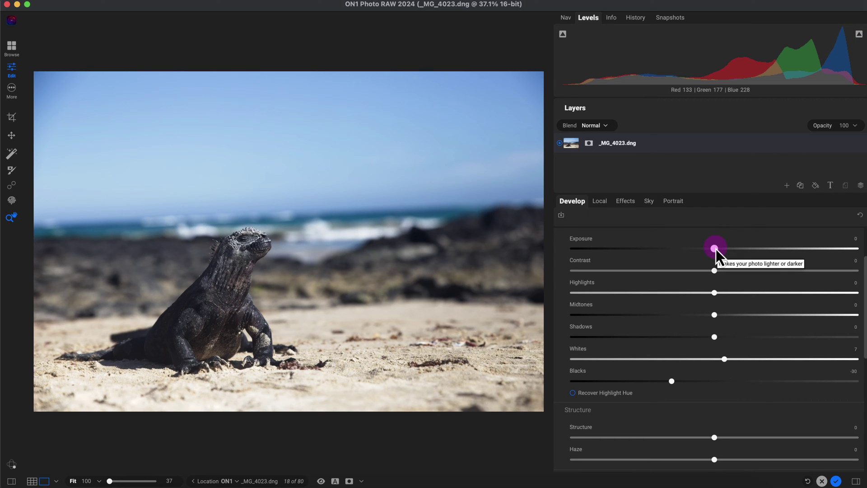
left_click_drag(715, 249, 767, 250)
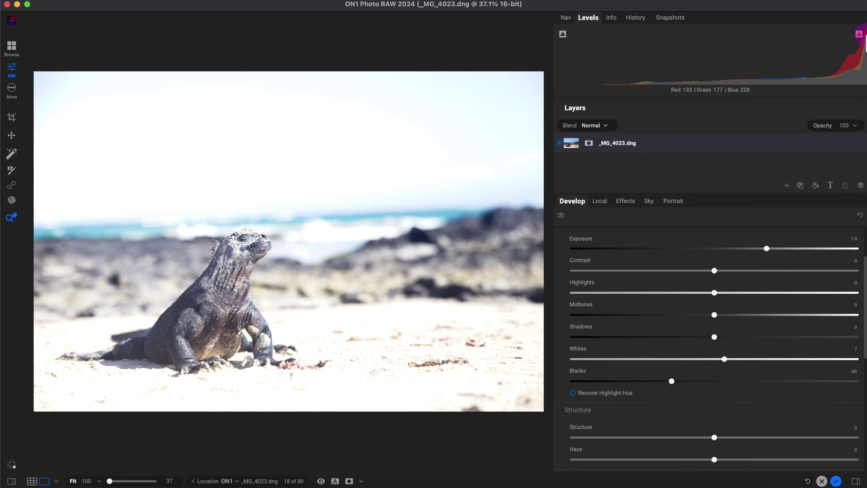
left_click(859, 35)
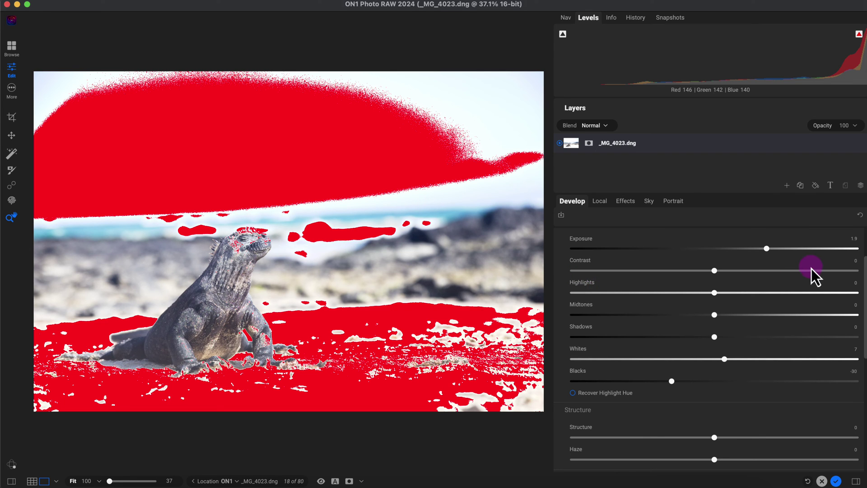
- Lower Exposure and Blacks to check clipping, then reset all Tone & Color sliders to 0
left_click_drag(776, 251, 574, 251)
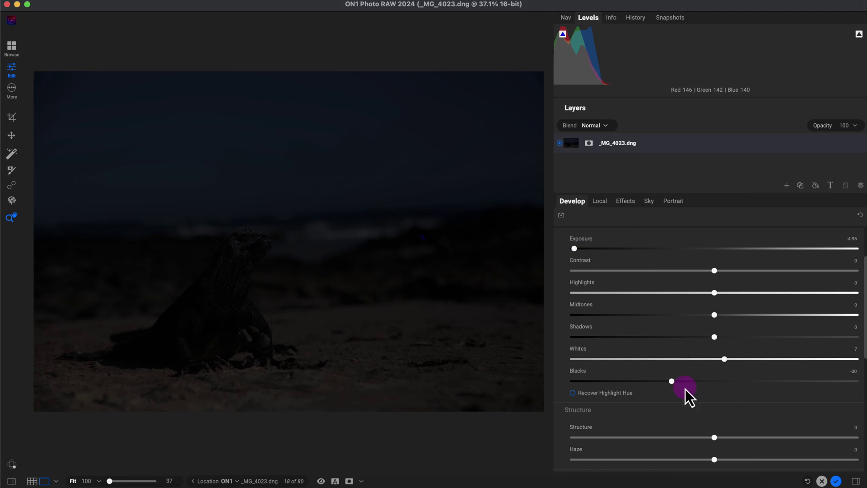
left_click_drag(670, 381, 600, 381)
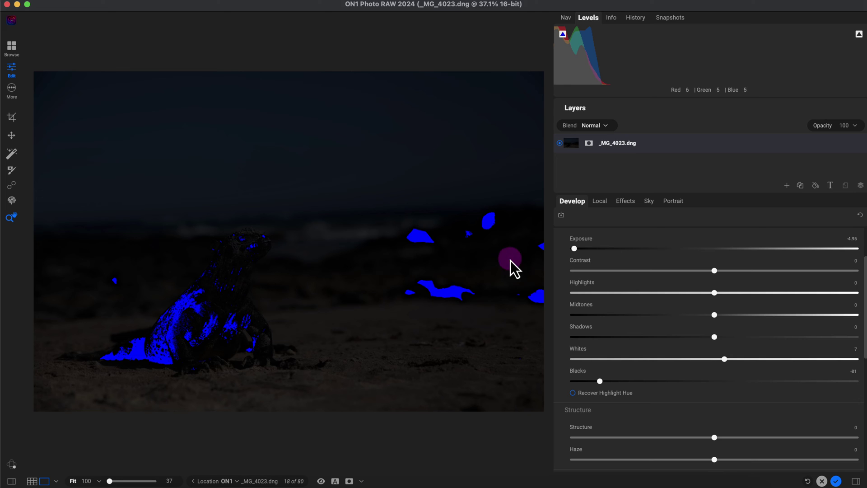
left_click(859, 216)
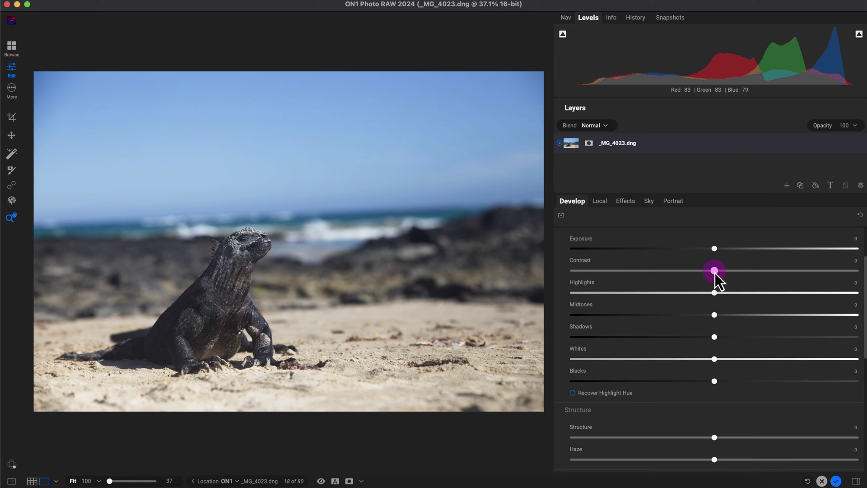
left_click_drag(721, 273, 747, 272)
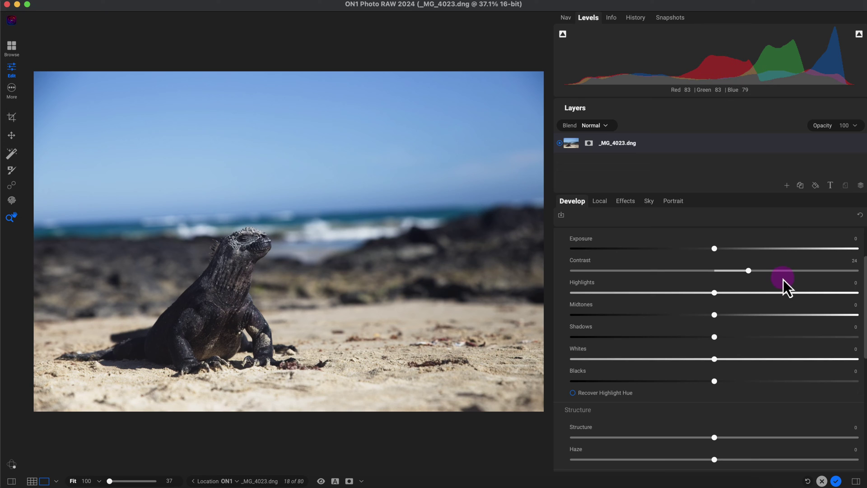
mouse_move(750, 272)
left_mouse_down()
mouse_move(768, 272)
mouse_move(759, 272)
left_mouse_up()
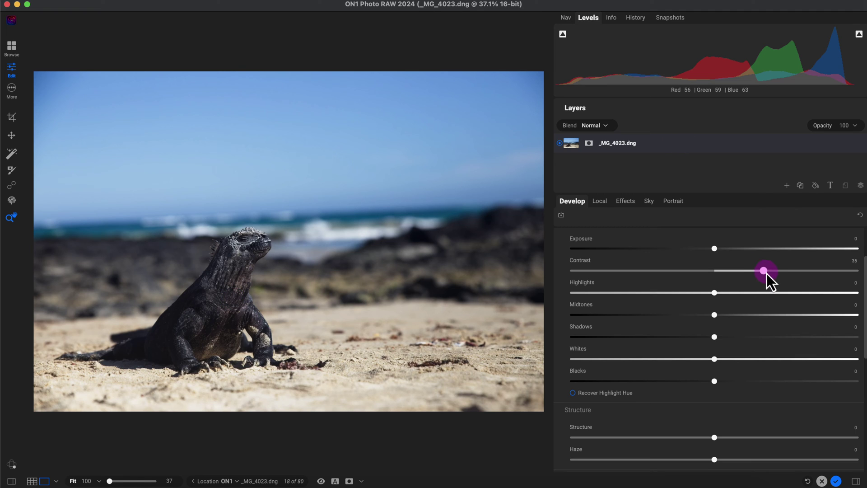
left_click_drag(765, 273, 579, 271)
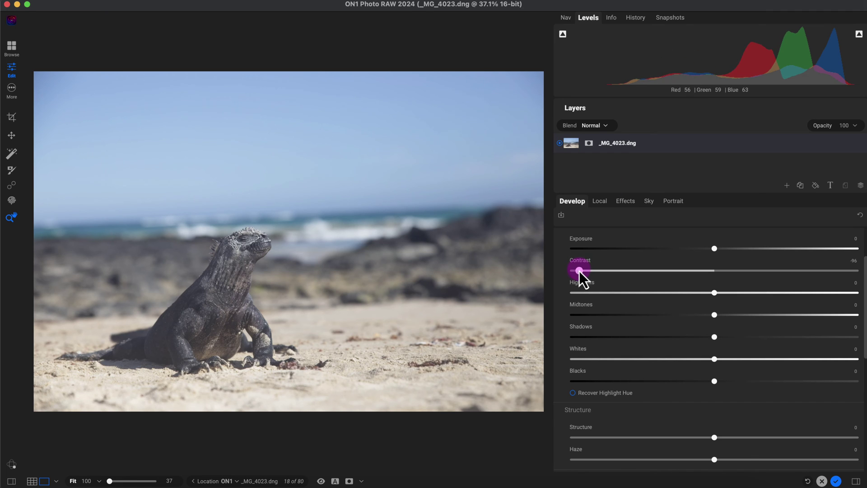
left_click_drag(579, 271, 574, 271)
double_click(574, 271)
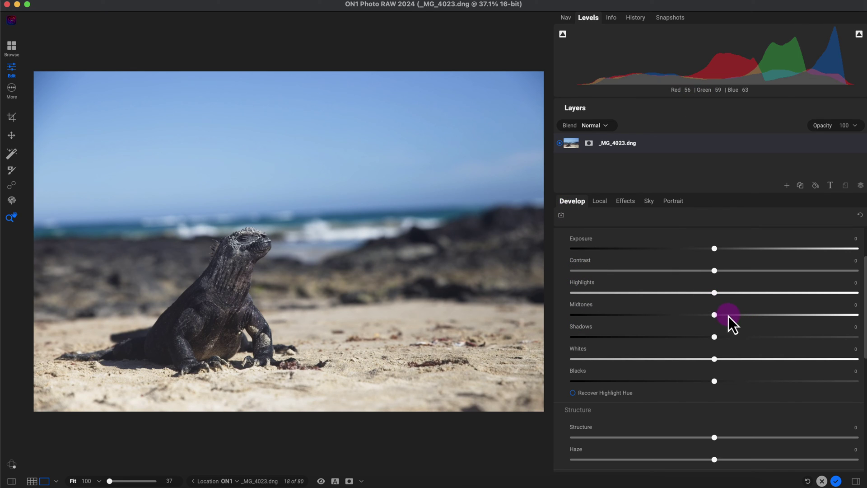
- Add a new local adjustment with a luminosity mask and view the mask in greyscale
left_click(603, 203)
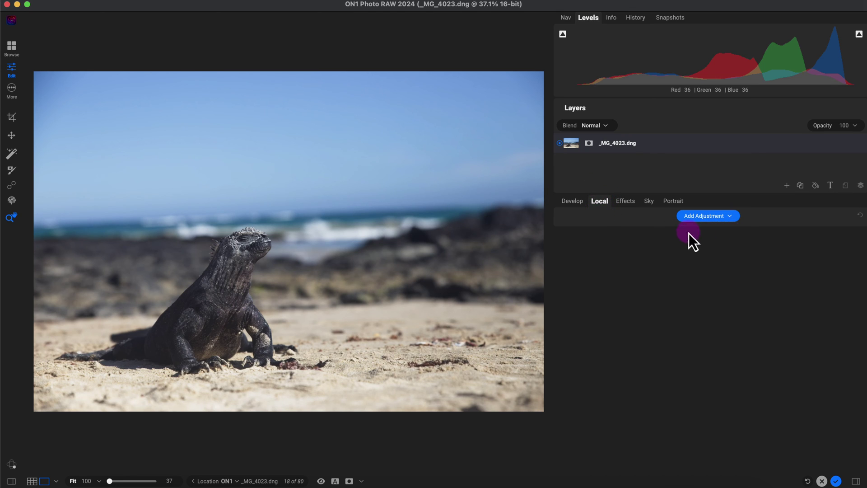
left_click(727, 216)
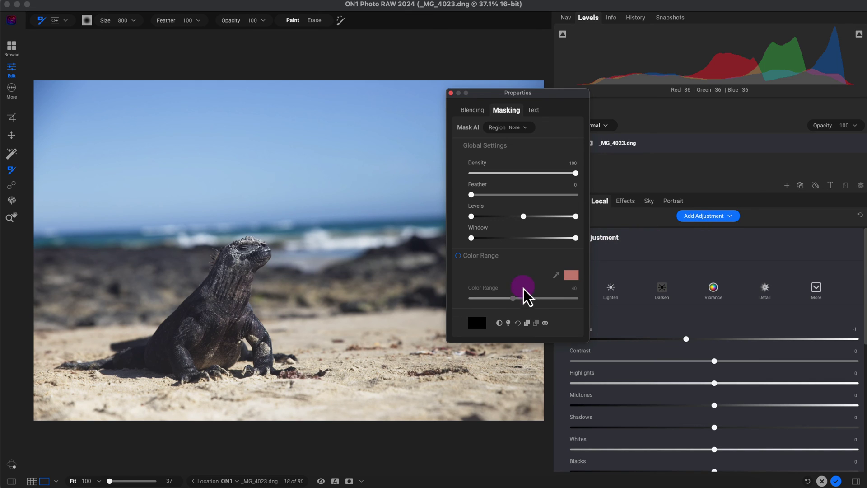
left_click(505, 326)
left_click(350, 481)
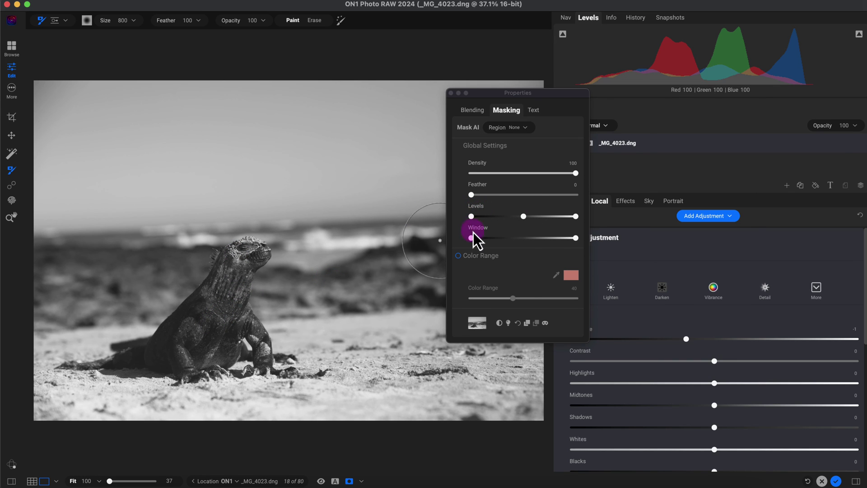
- Pull the mask's Levels black and white points inward, then return to the colour view
left_click_drag(471, 218, 508, 220)
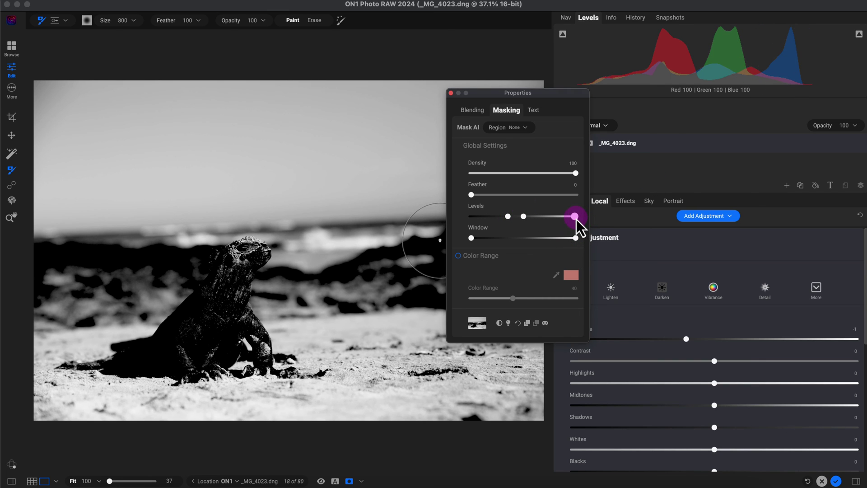
left_click_drag(576, 219, 532, 218)
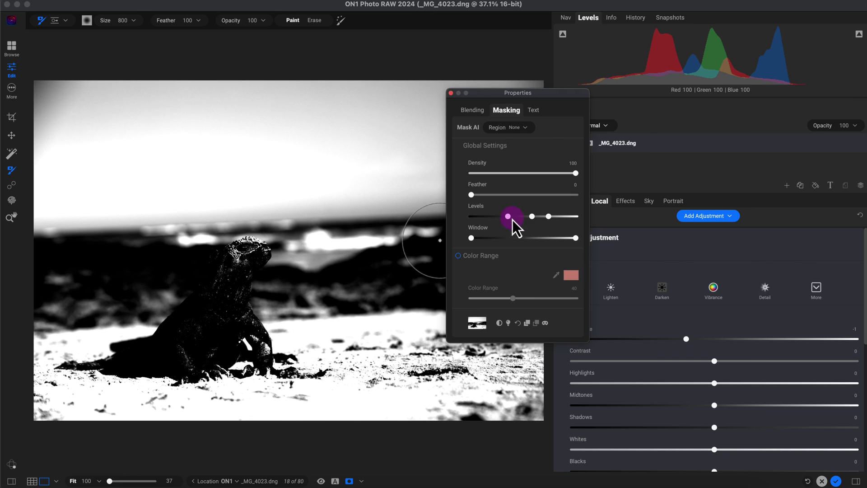
left_click(349, 481)
left_click(349, 480)
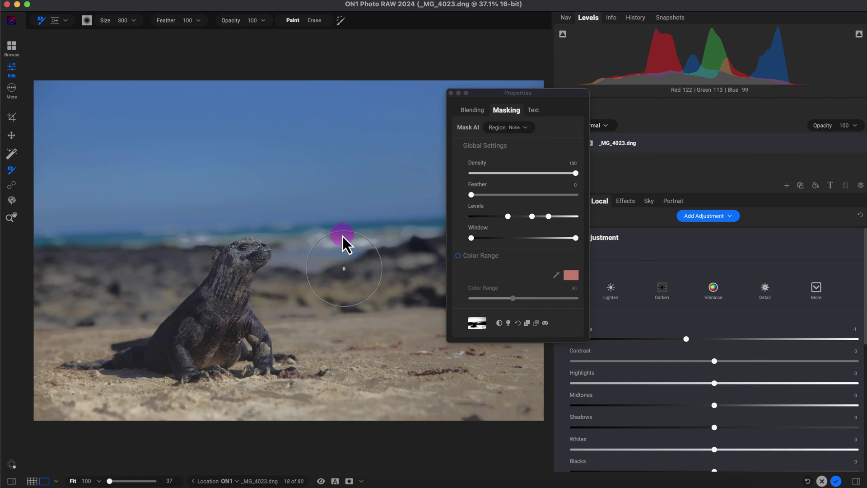
- Reset the local adjustment so Exposure returns to 0, and move the masking Properties window aside
left_click_drag(863, 298, 840, 246)
left_click(841, 238)
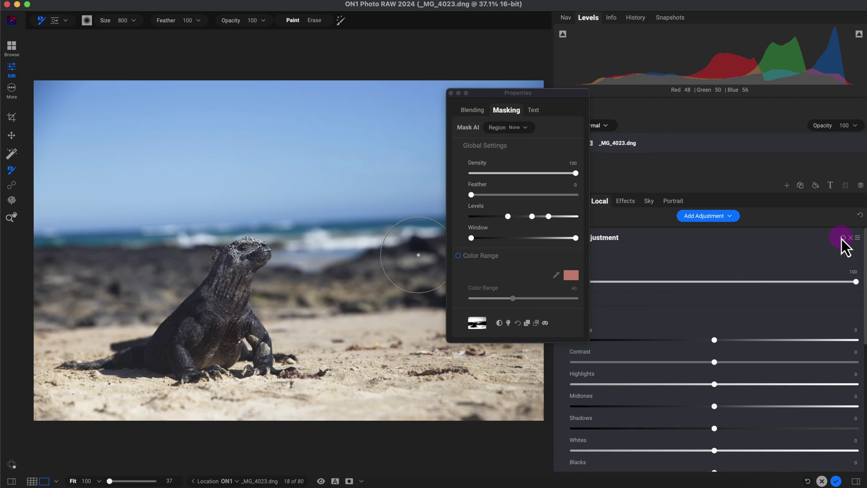
left_click_drag(863, 282, 863, 343)
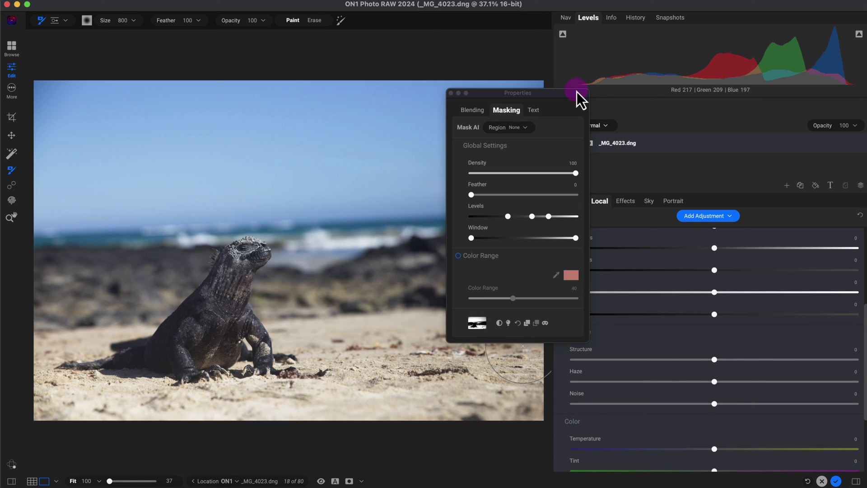
left_click_drag(576, 91, 766, 93)
- Set the local adjustment's Color Temperature to -1 and Tint to 5
scroll(810, 285, "up", 5)
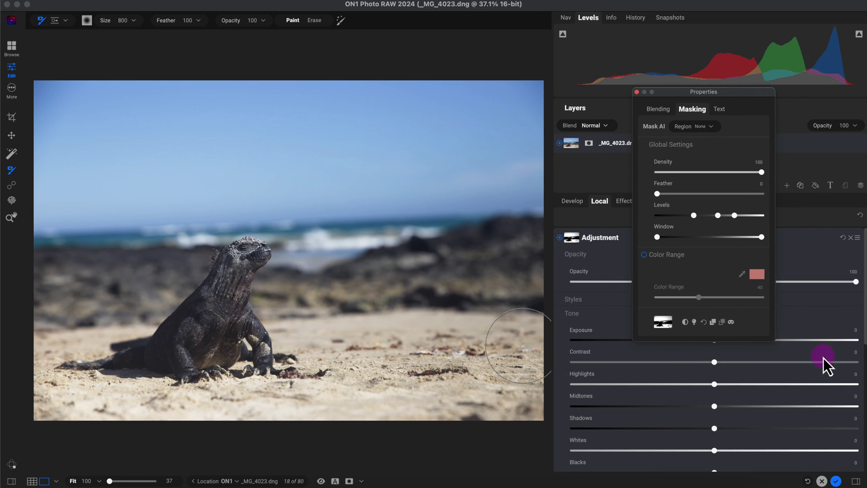
scroll(822, 358, "down", 10)
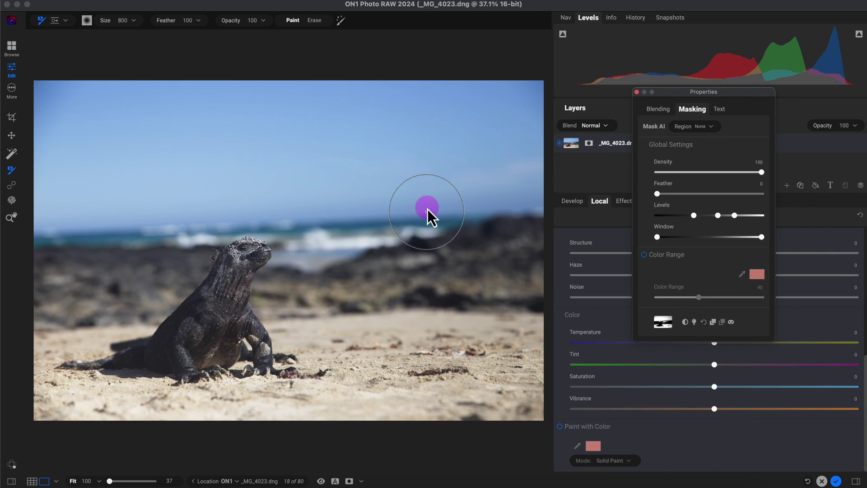
left_click_drag(732, 91, 730, 58)
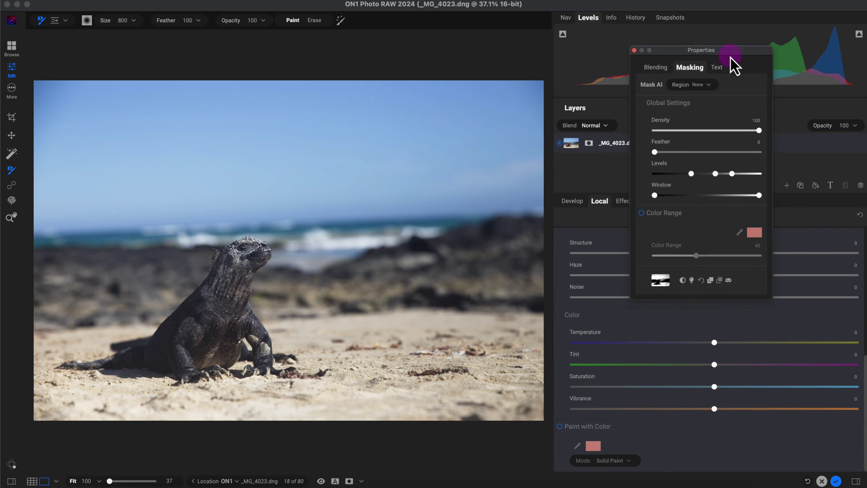
mouse_move(715, 343)
left_mouse_down()
mouse_move(721, 365)
mouse_move(712, 343)
left_mouse_up()
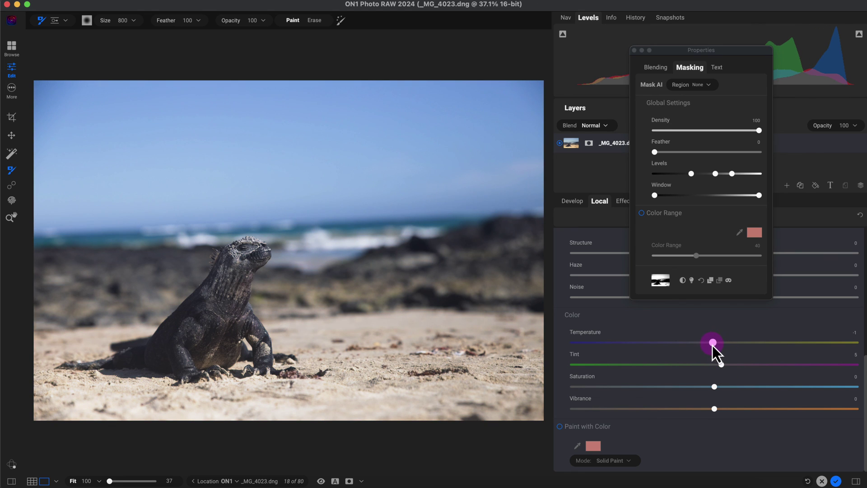
left_click_drag(740, 53, 408, 97)
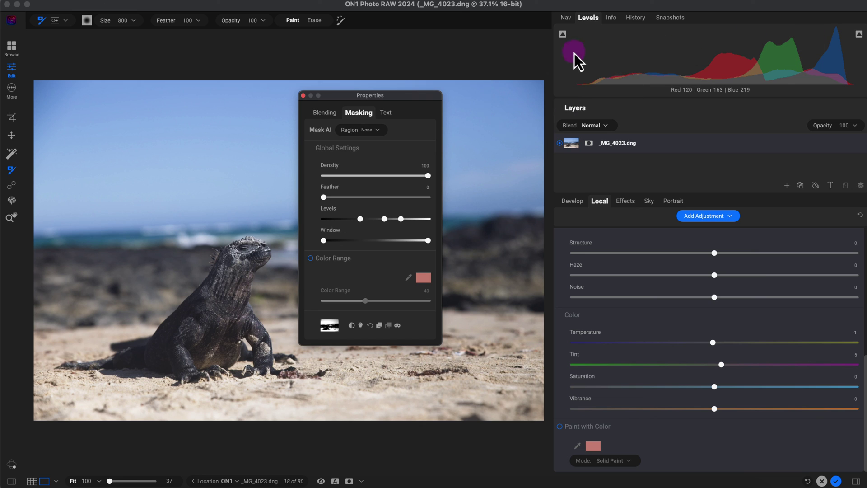